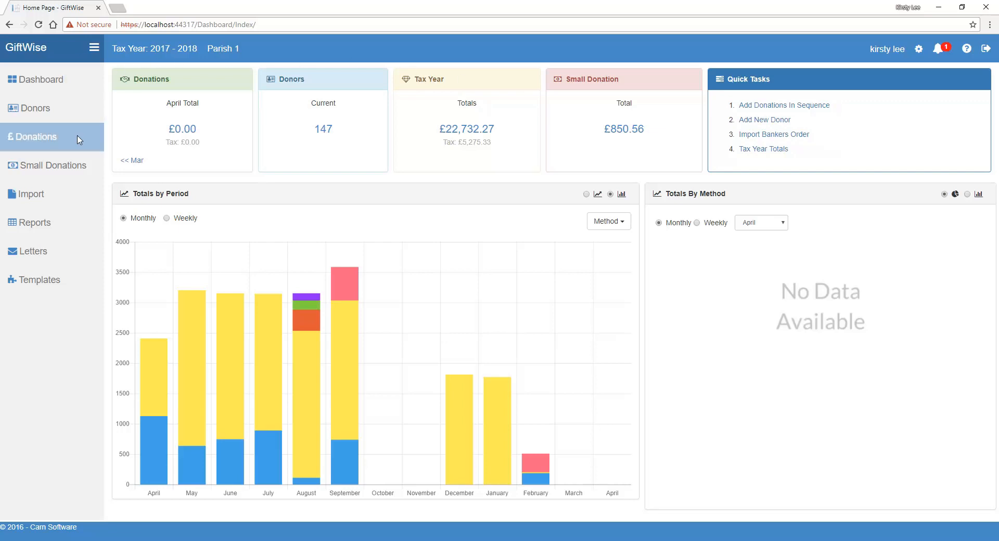
# Step: Open the Small Donation Scheme list, preview its printout, and close the preview without printing
pyautogui.click(39, 167)
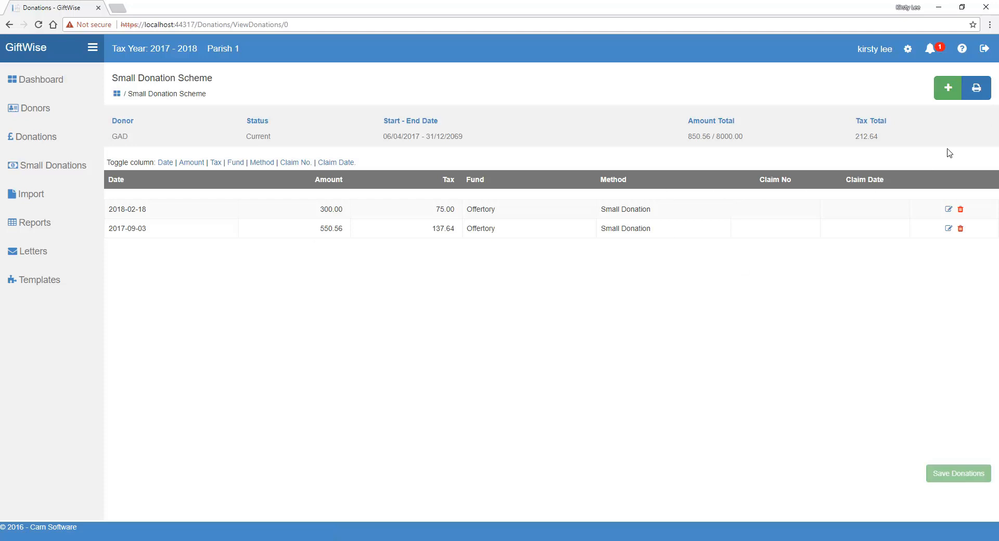
pyautogui.click(981, 95)
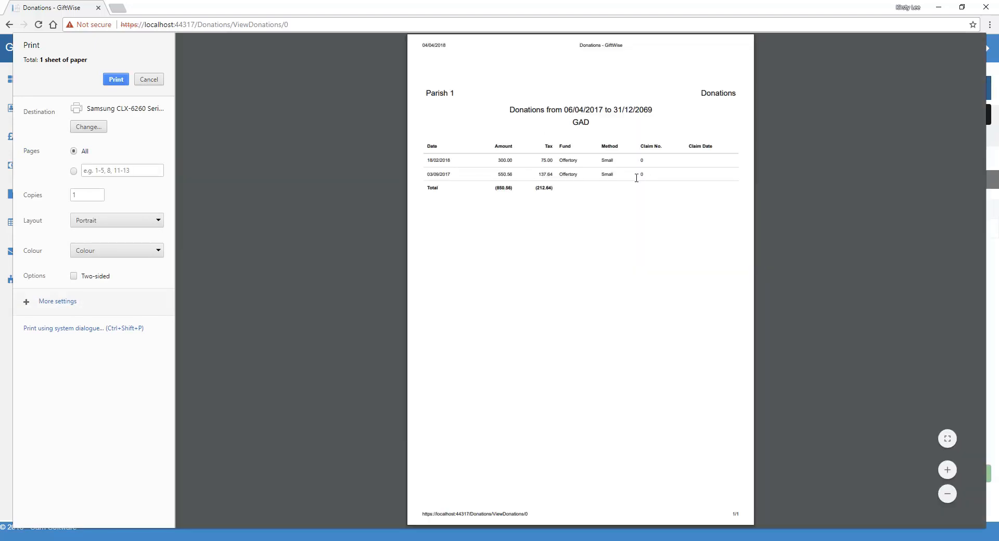
pyautogui.click(149, 81)
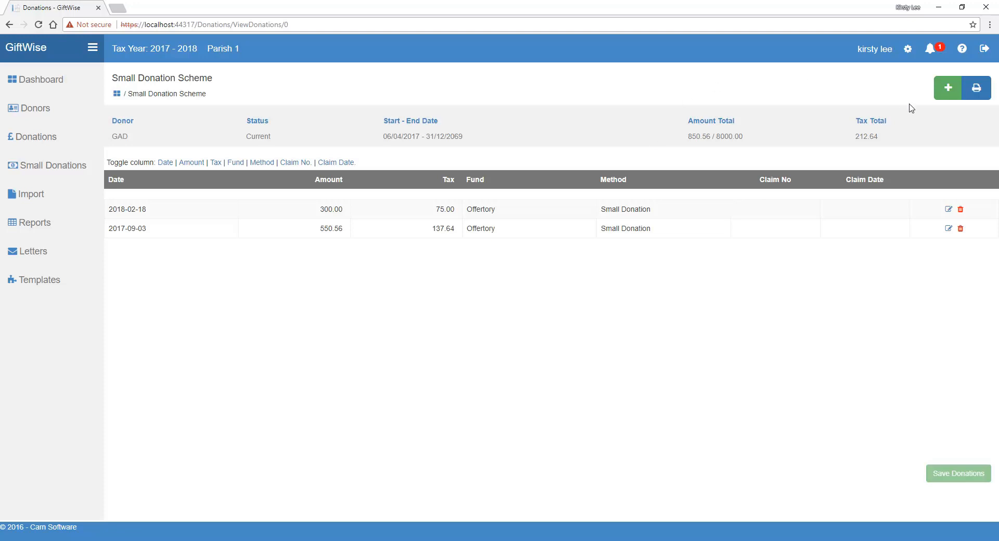
# Step: Enter a new 100.00 small donation for the Retired Priests fund and discard the unsaved entry
pyautogui.click(947, 87)
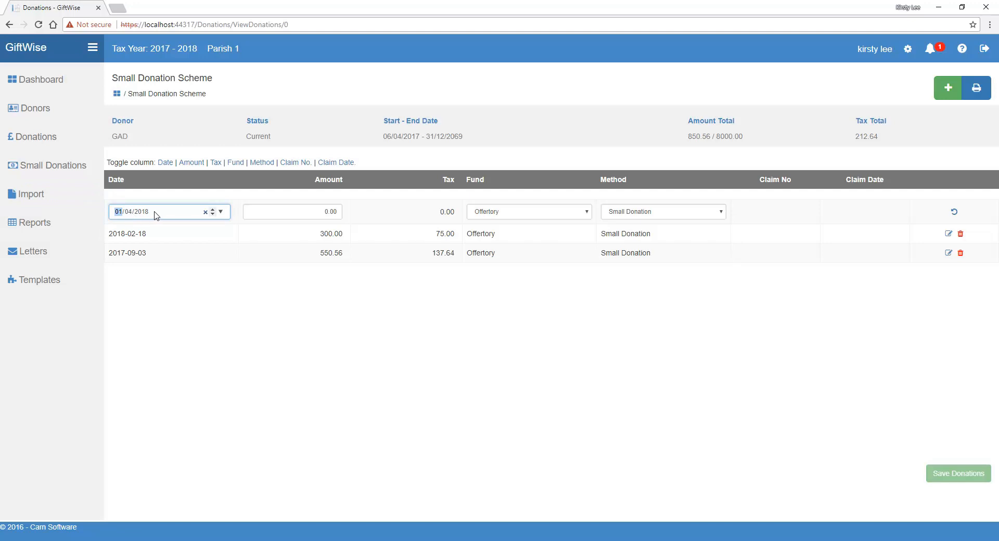
pyautogui.press('Tab')
pyautogui.press('Tab')
pyautogui.press('Tab')
pyautogui.write('100.00')
pyautogui.press('Tab')
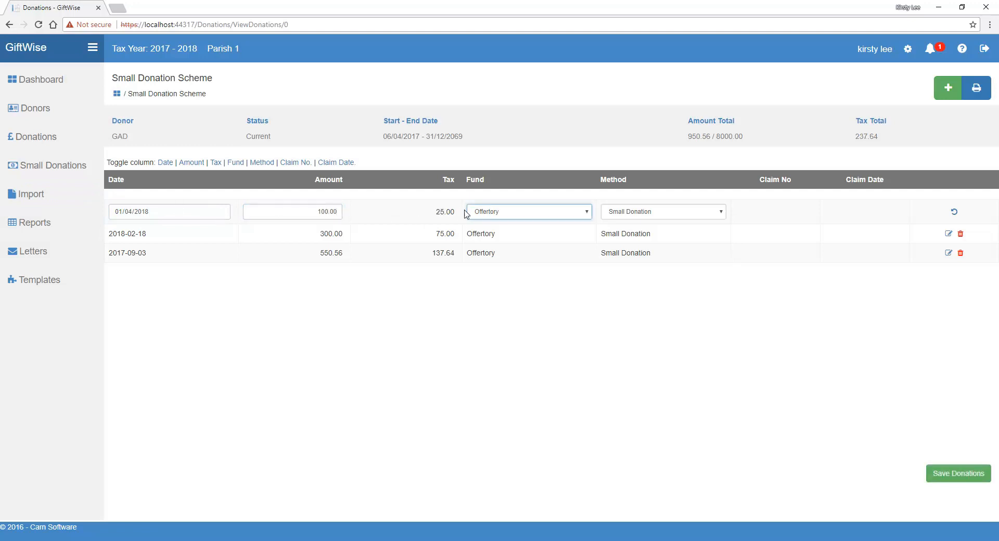
pyautogui.click(590, 218)
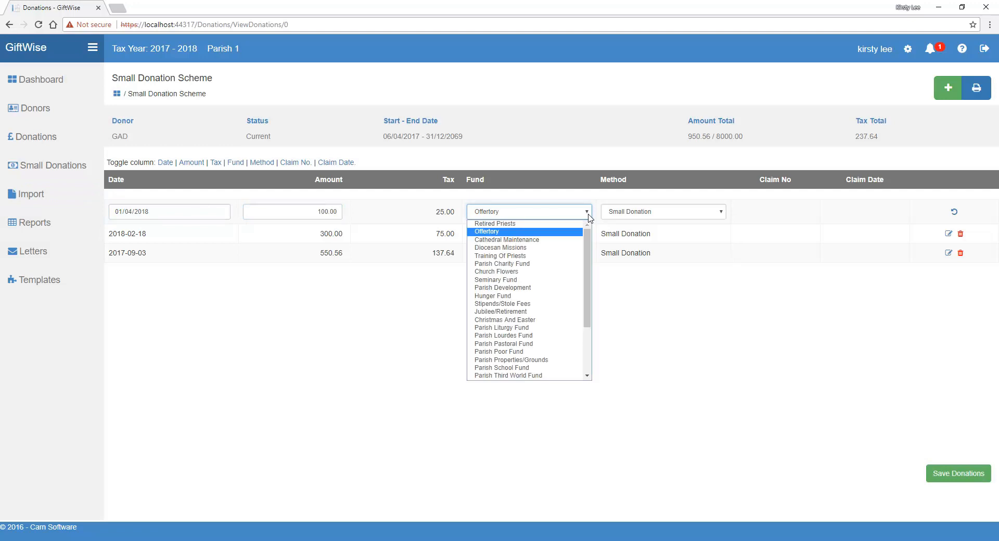
pyautogui.click(565, 228)
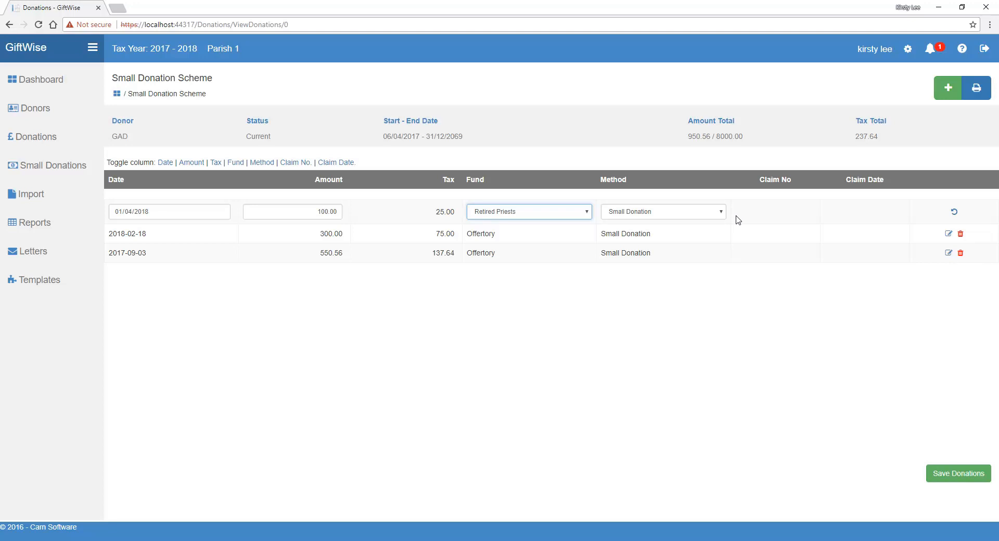
pyautogui.click(956, 213)
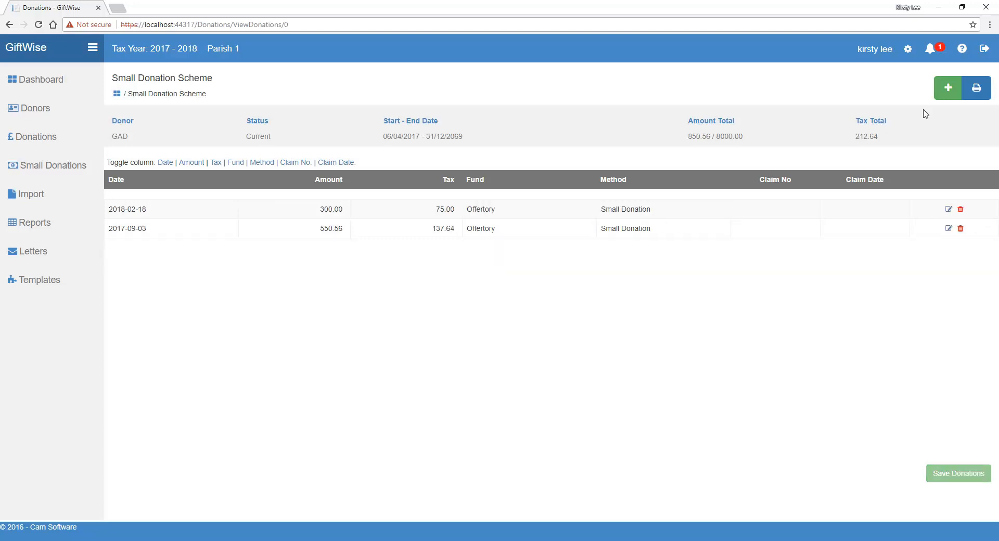
# Step: Add a small donation of 100.00 to the Retired Priests fund and save it
pyautogui.click(953, 92)
pyautogui.press('Tab')
pyautogui.press('Tab')
pyautogui.press('Tab')
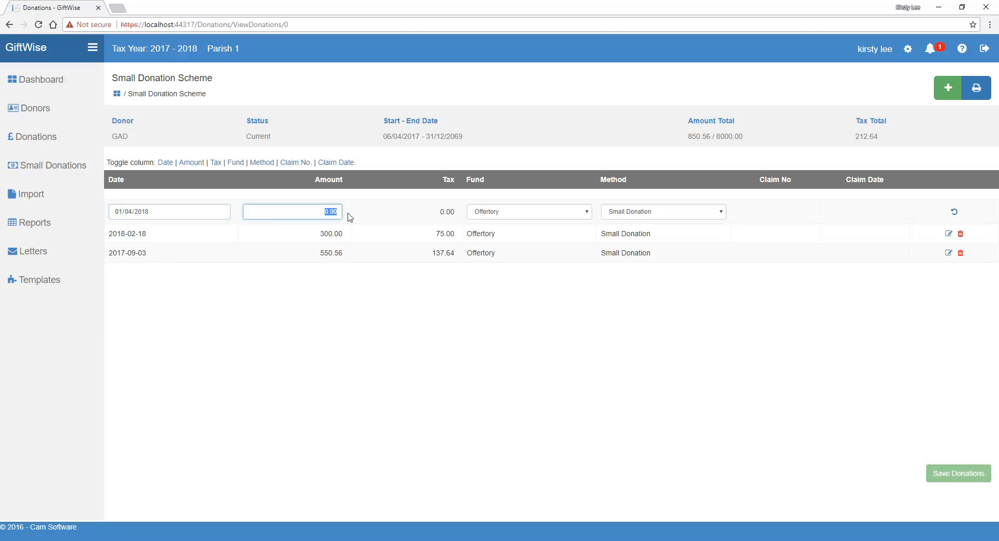
pyautogui.write('100.00')
pyautogui.press('Tab')
pyautogui.click(499, 213)
pyautogui.click(500, 331)
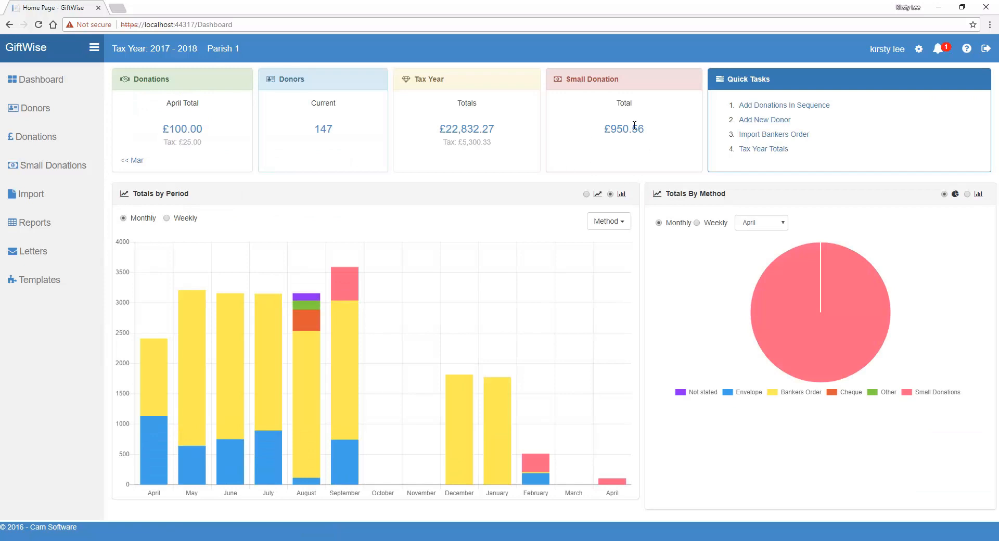
# Step: Reopen the small donations list, hide the Claim No. and Claim Date columns, and show both again
pyautogui.click(56, 169)
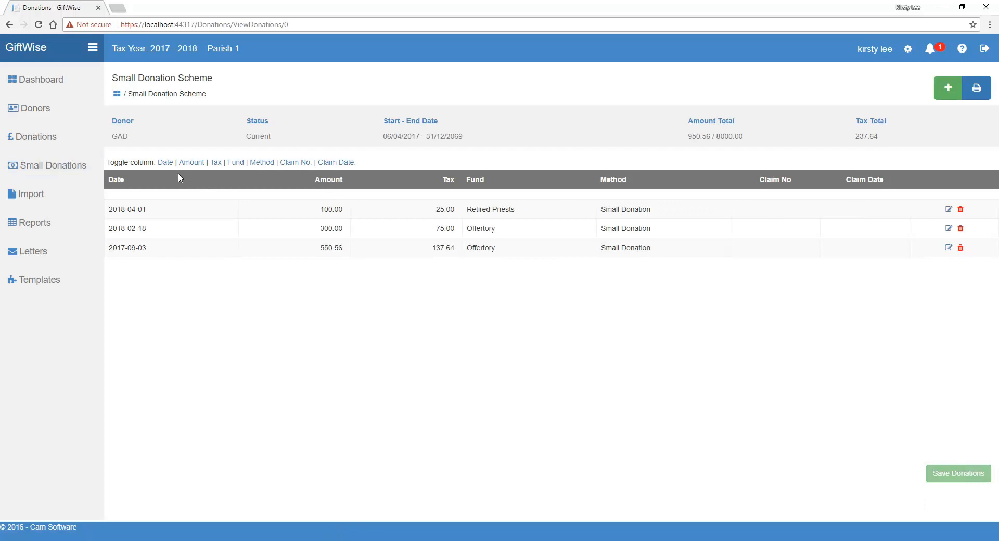
pyautogui.click(301, 162)
pyautogui.click(336, 161)
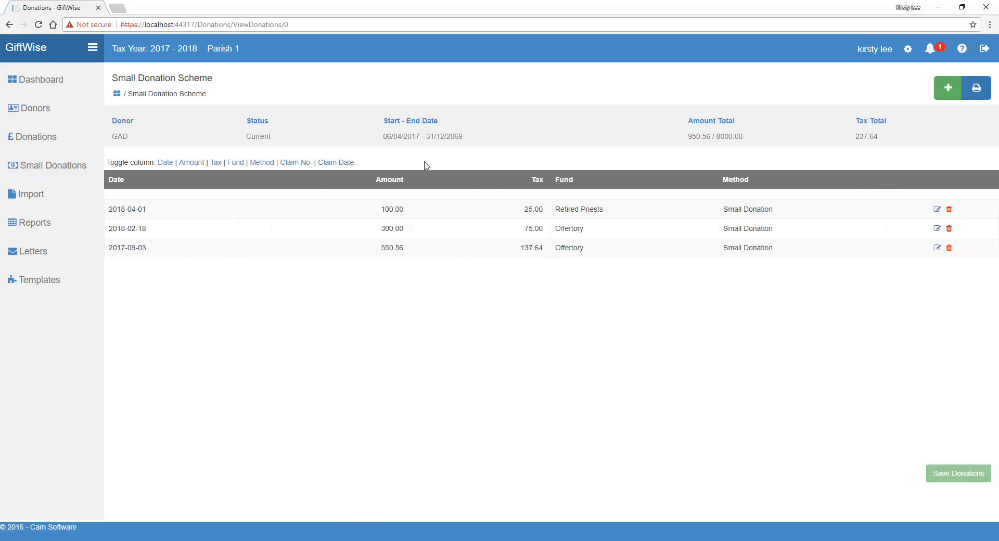
pyautogui.click(327, 163)
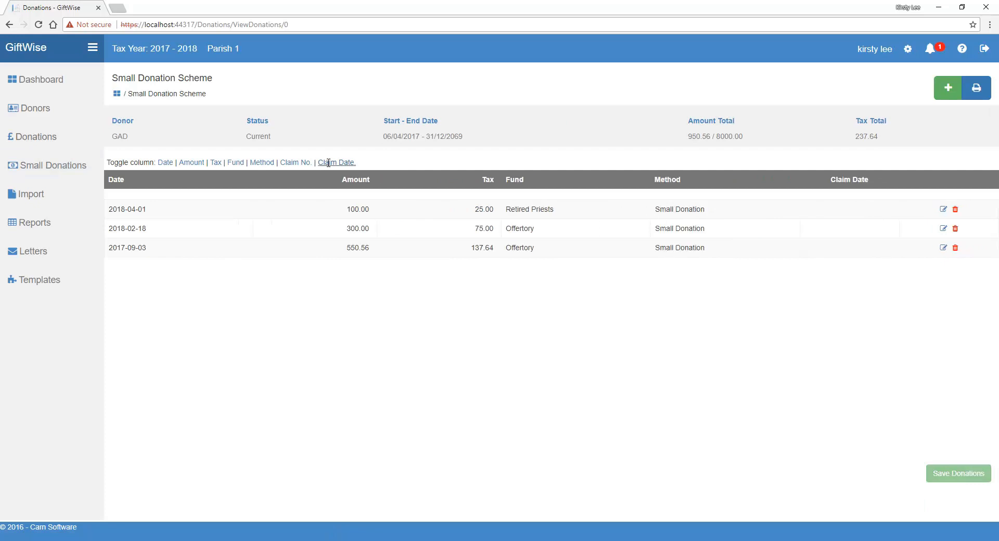
pyautogui.click(297, 163)
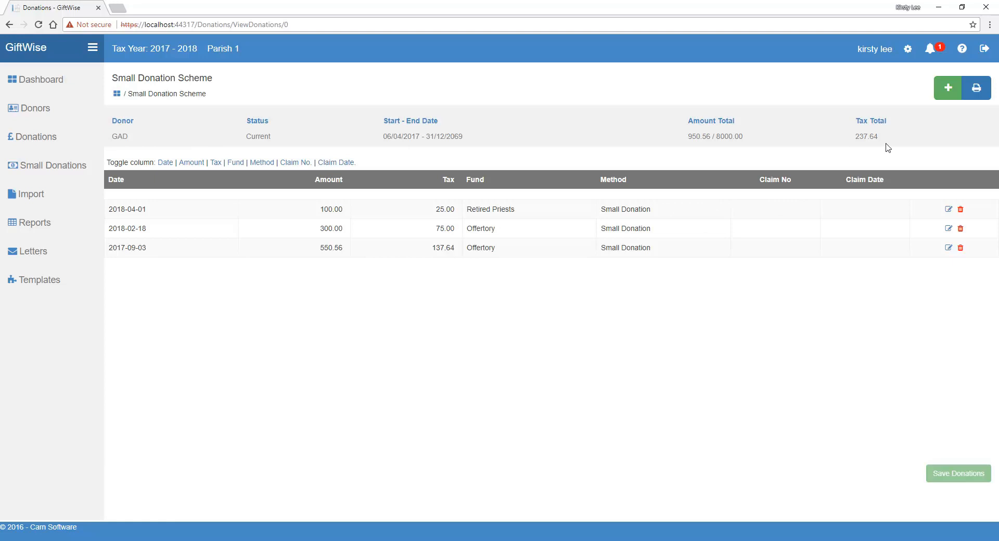
# Step: Change the Retired Priests donation's amount to 120.00 and revert the unsaved edit
pyautogui.click(948, 210)
pyautogui.moveTo(320, 211); pyautogui.dragTo(328, 212)
pyautogui.write('20')
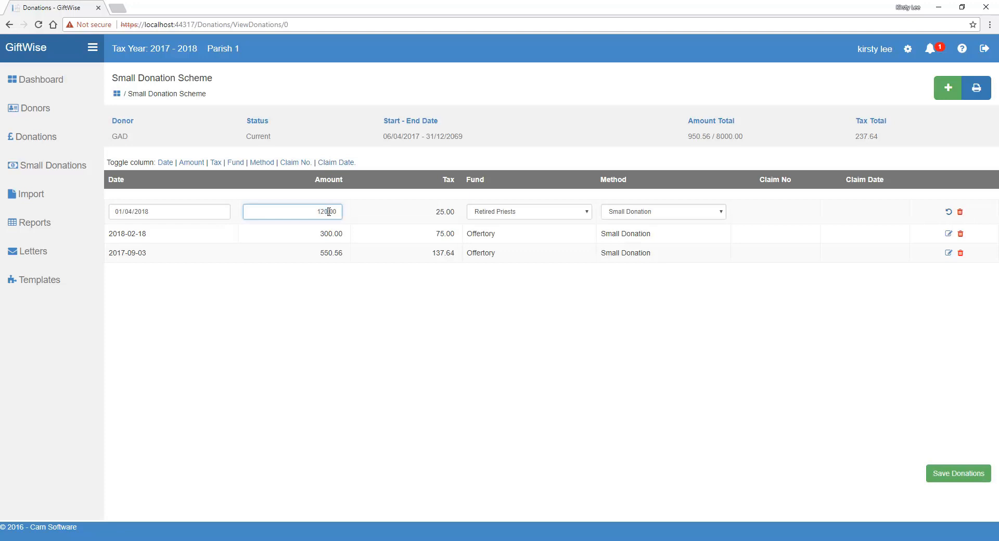
pyautogui.press('Tab')
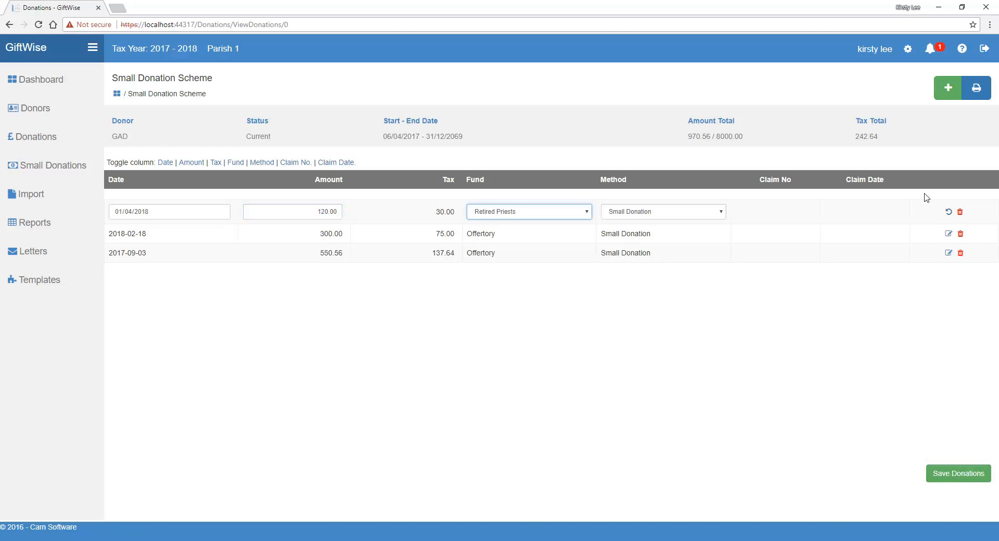
pyautogui.click(949, 213)
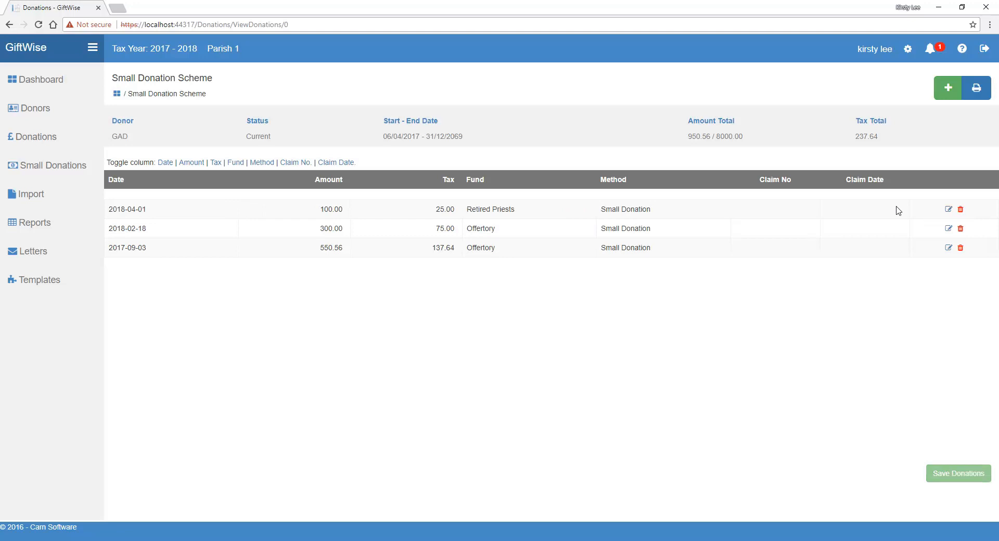
# Step: Delete the 2018-04-01 Retired Priests donation, trying out the restore option first, and save the donations
pyautogui.click(962, 210)
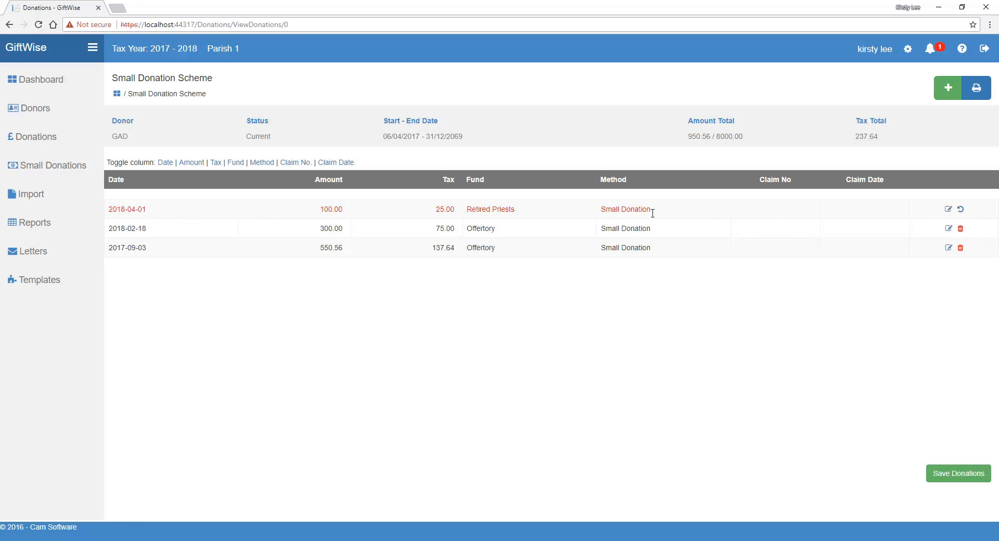
pyautogui.click(963, 211)
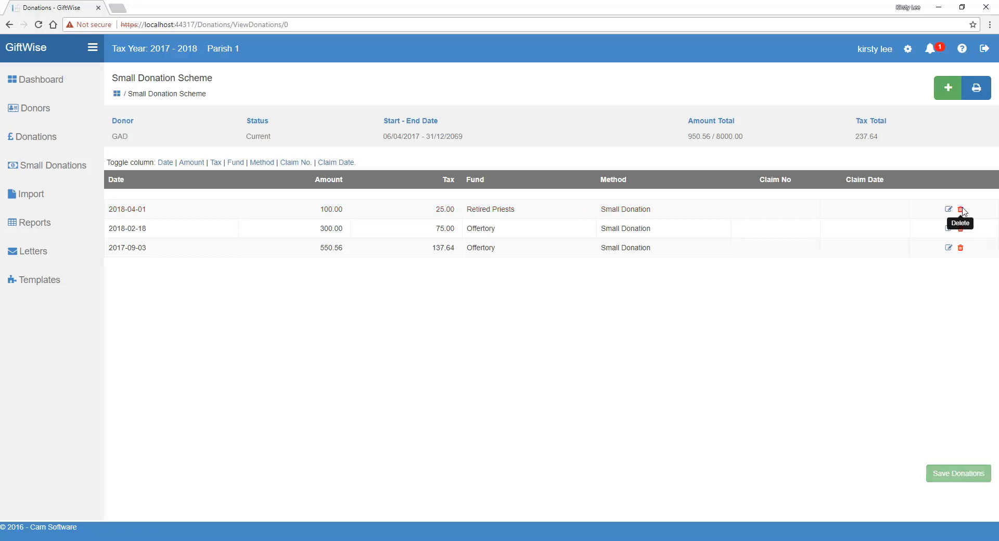
pyautogui.click(963, 211)
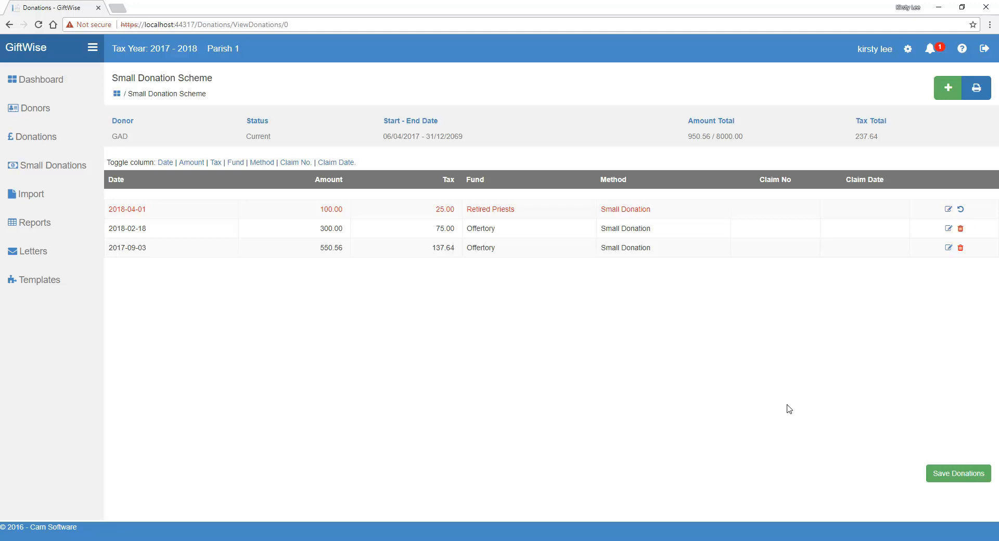
pyautogui.click(958, 482)
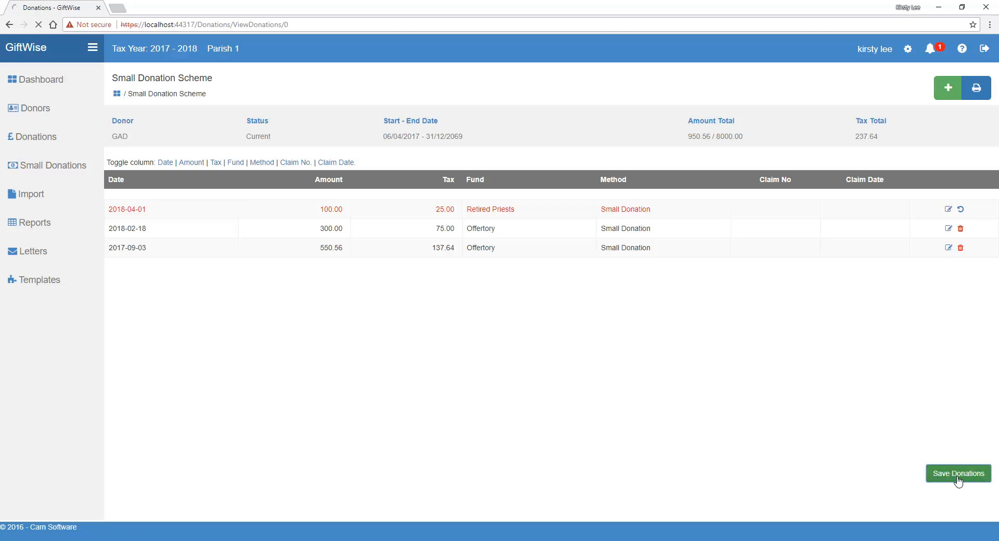